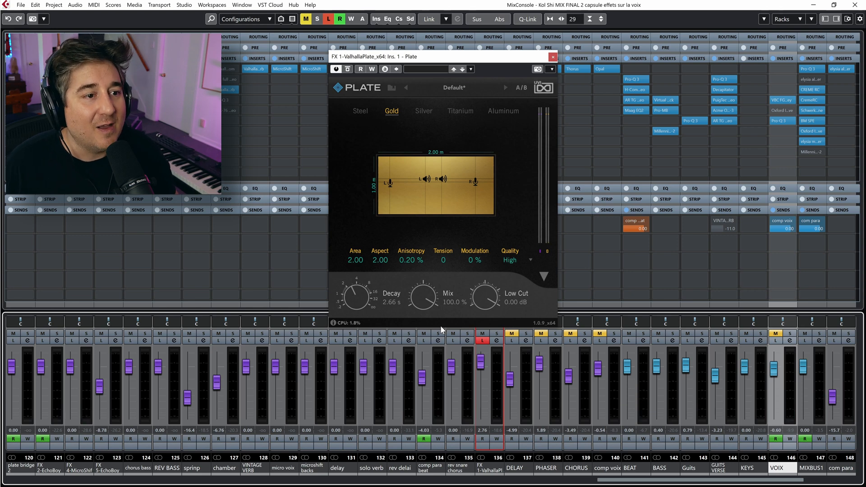
# - Turn off listen on the FX 1 plate reverb channel and set its fader to -1.77 dB
pyautogui.click(482, 340)
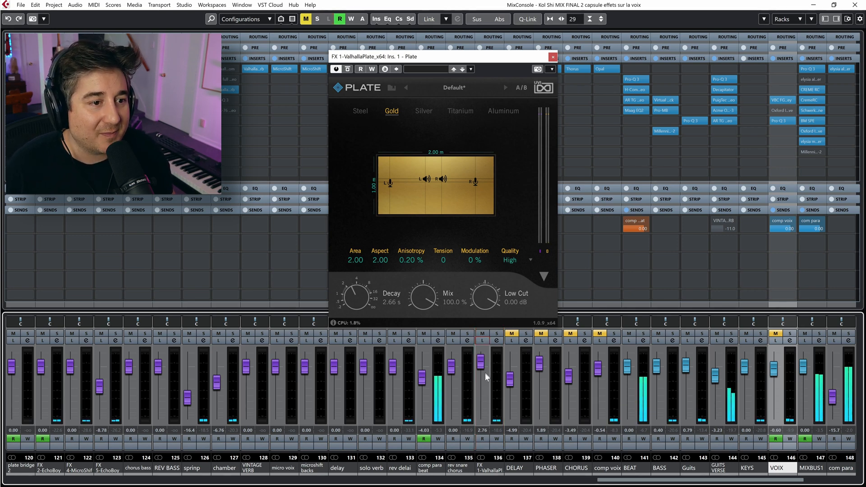
pyautogui.moveTo(482, 365); pyautogui.dragTo(484, 357)
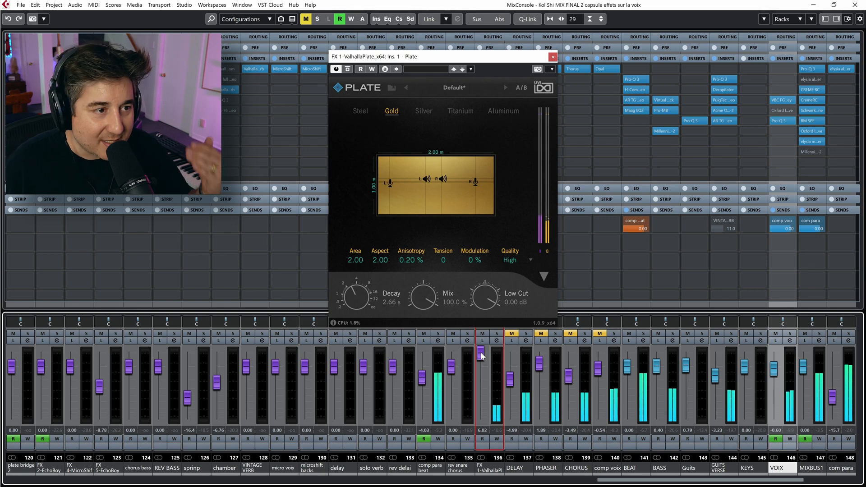
pyautogui.moveTo(482, 357); pyautogui.dragTo(482, 373)
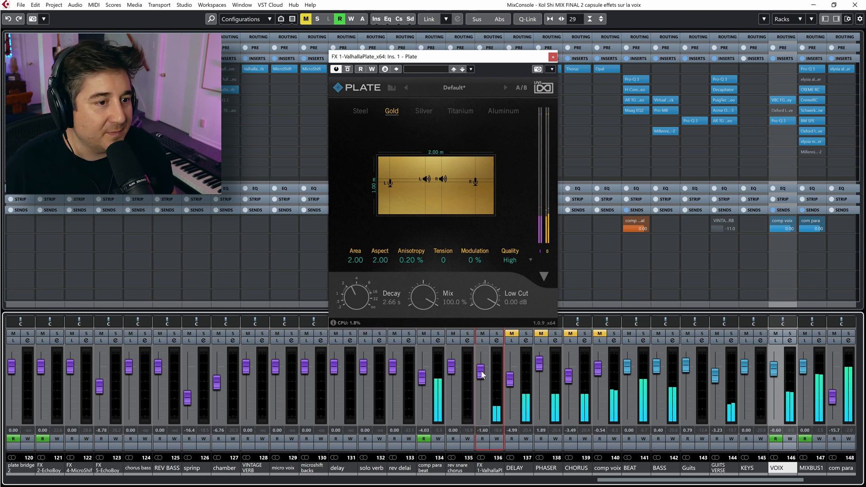
pyautogui.moveTo(483, 375); pyautogui.dragTo(482, 377)
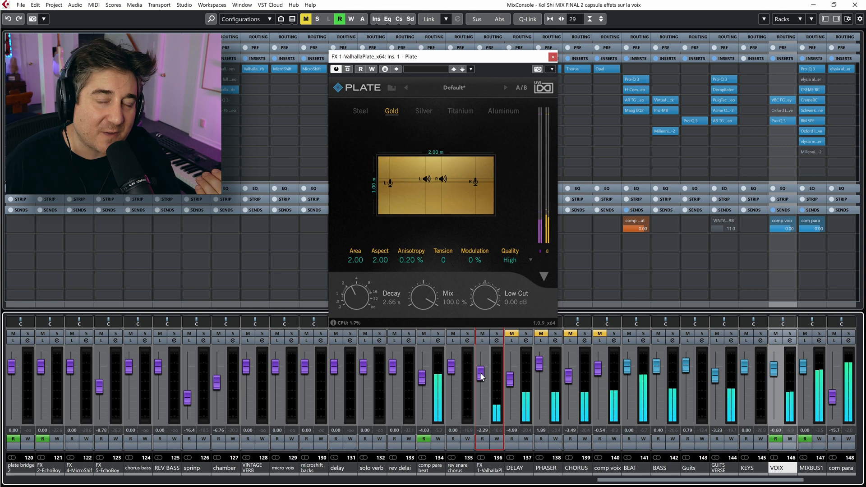
pyautogui.moveTo(481, 378); pyautogui.dragTo(483, 376)
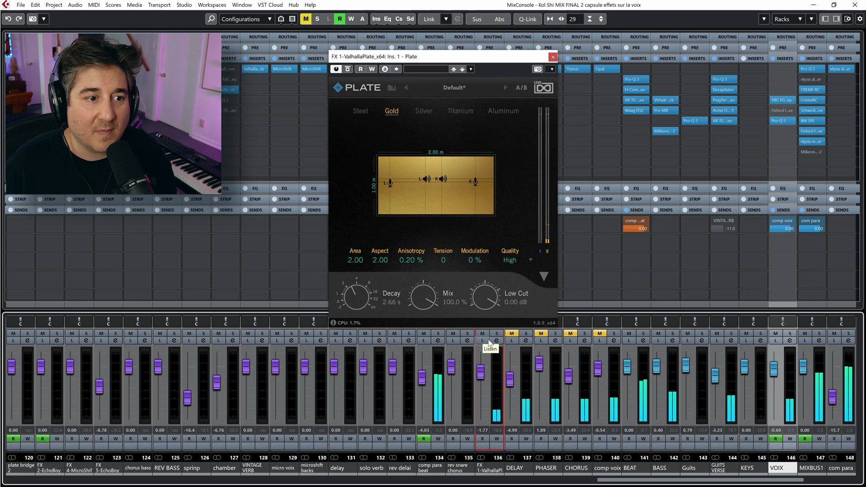
pyautogui.press('m')
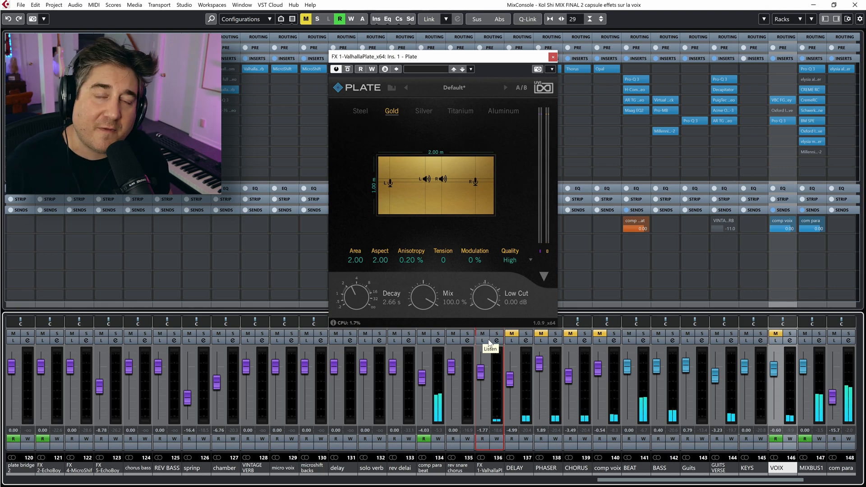
# - Unmute the DELAY channel and play the mix with its DualDelayX insert open in place of the plate reverb
pyautogui.click(512, 333)
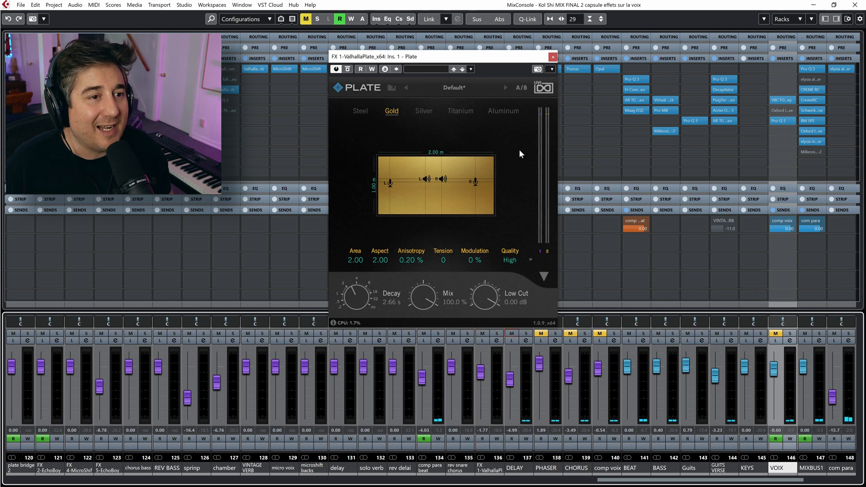
pyautogui.click(553, 57)
pyautogui.click(518, 69)
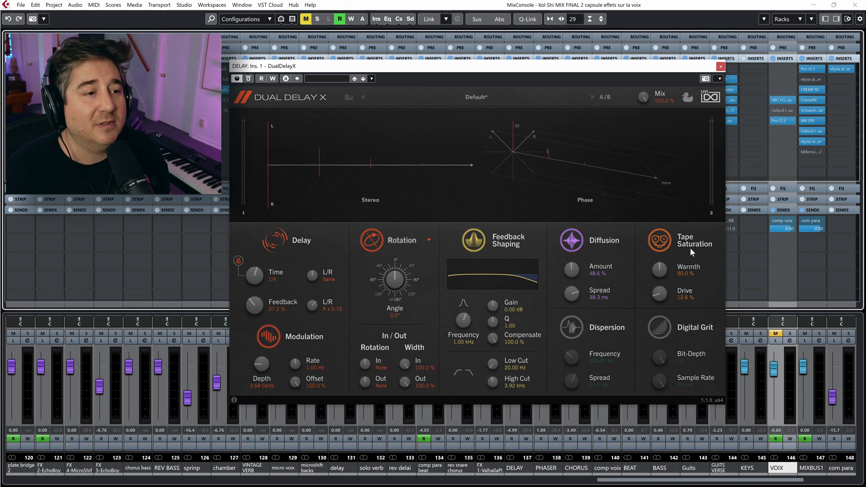
pyautogui.press('space')
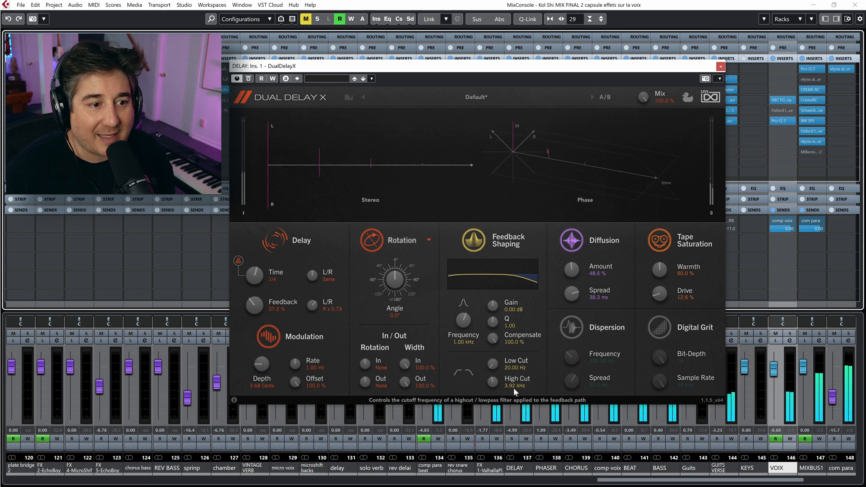
# - Close DualDelayX, raise the DELAY channel's fader to 5.88 dB and switch on listen for that channel
pyautogui.click(721, 66)
pyautogui.moveTo(508, 379); pyautogui.dragTo(509, 355)
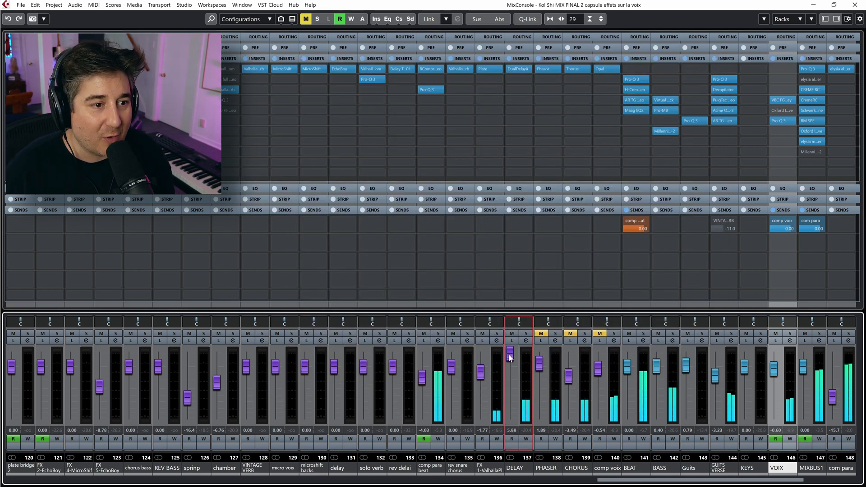
pyautogui.click(512, 340)
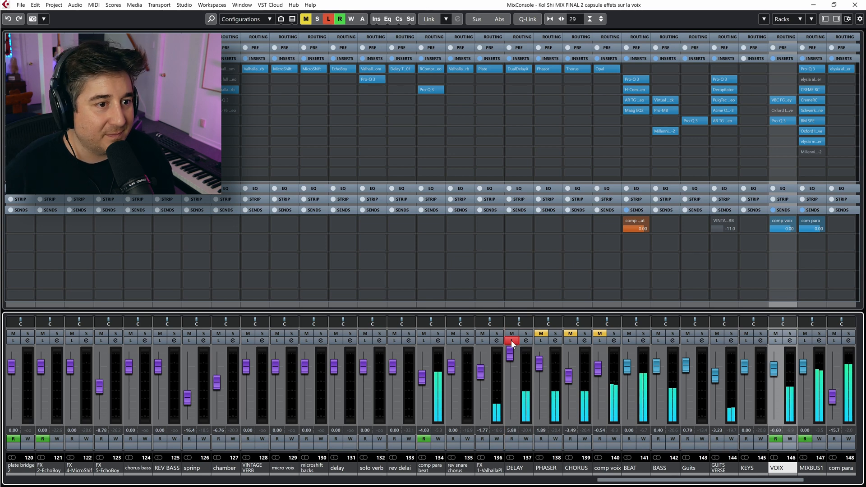
# - Compare the delay sound with DualDelayX's Diffusion and Tape Saturation switched off and back on
pyautogui.click(521, 69)
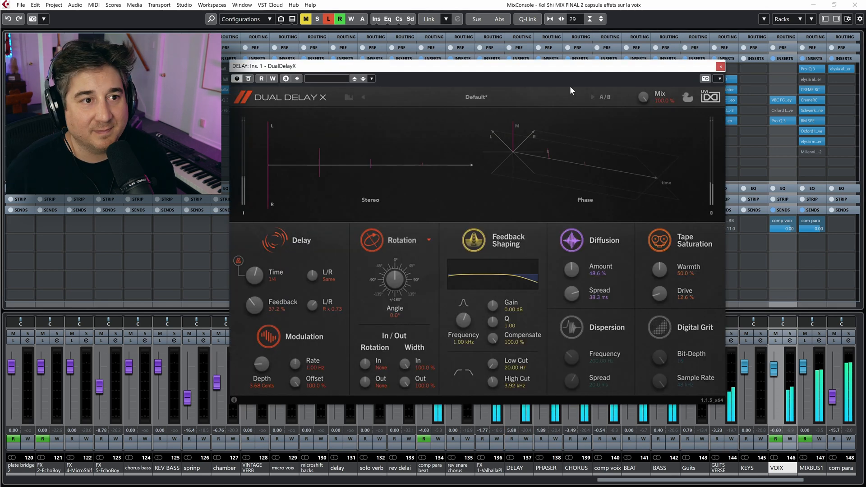
pyautogui.click(573, 241)
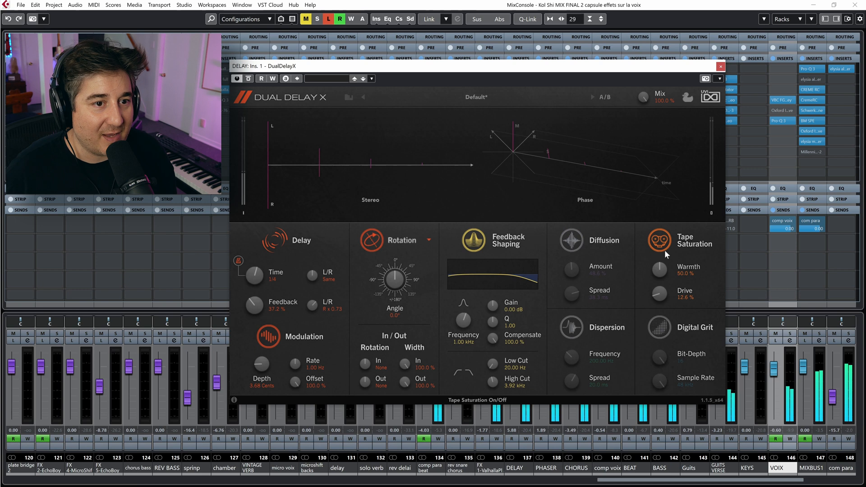
pyautogui.click(665, 250)
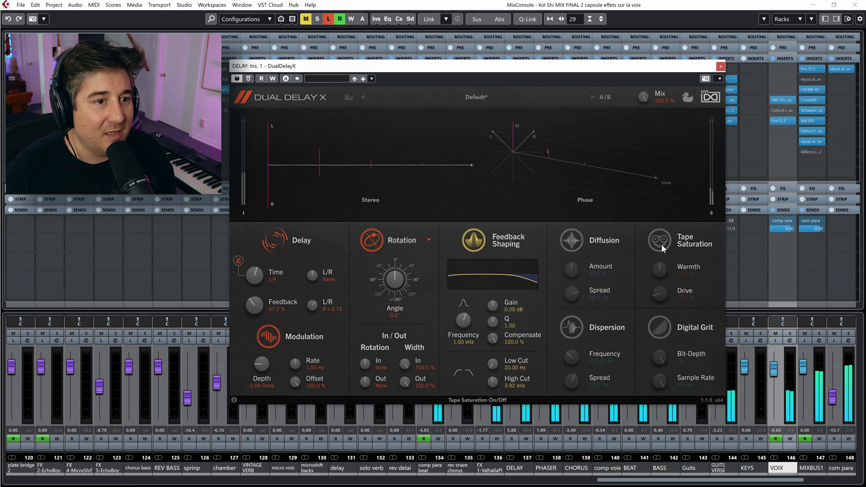
pyautogui.click(574, 241)
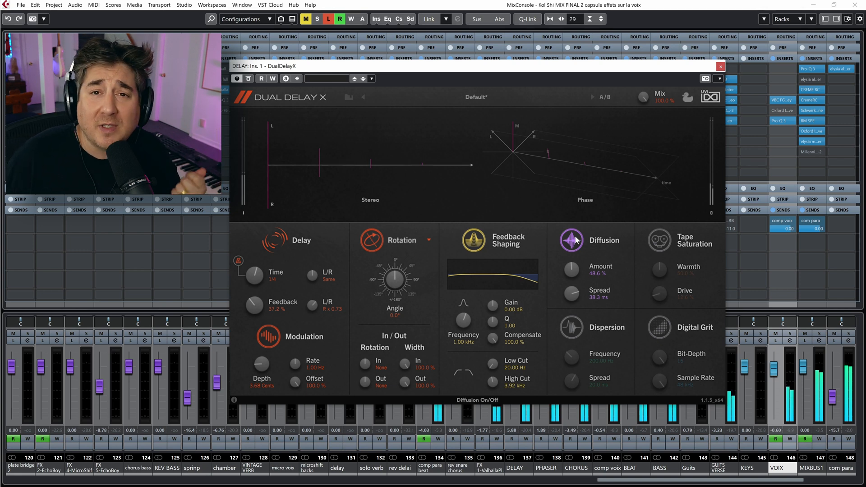
pyautogui.click(657, 243)
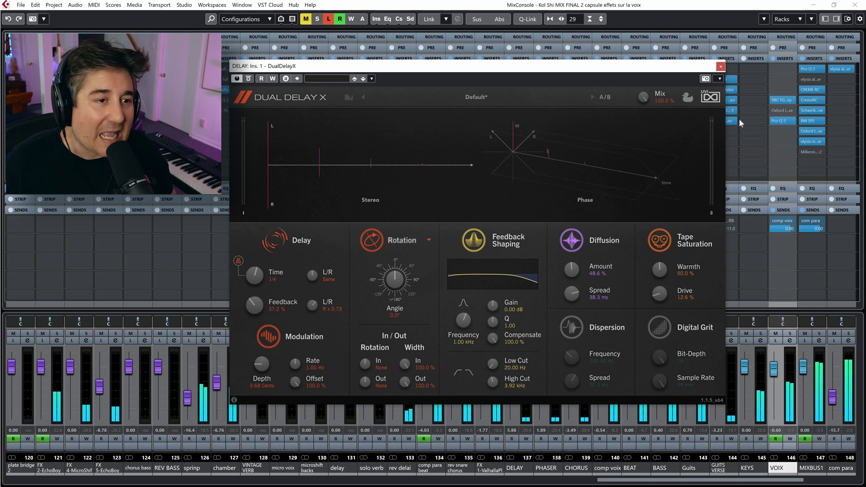
pyautogui.click(721, 66)
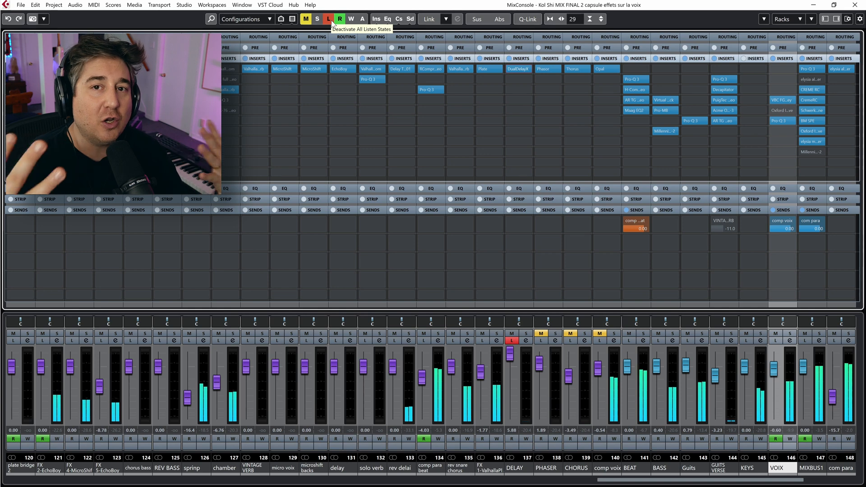
# - Turn off listen on the DELAY channel and lower its fader to -5.26 dB
pyautogui.click(513, 339)
pyautogui.click(513, 340)
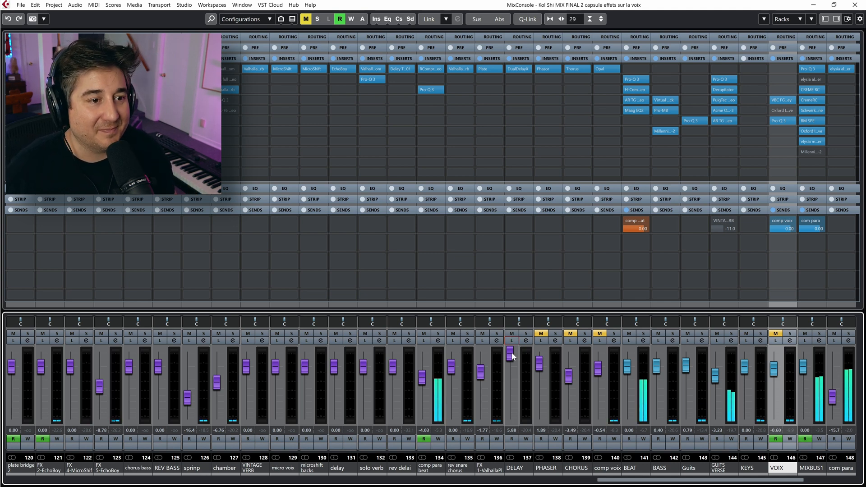
pyautogui.moveTo(513, 356); pyautogui.dragTo(510, 383)
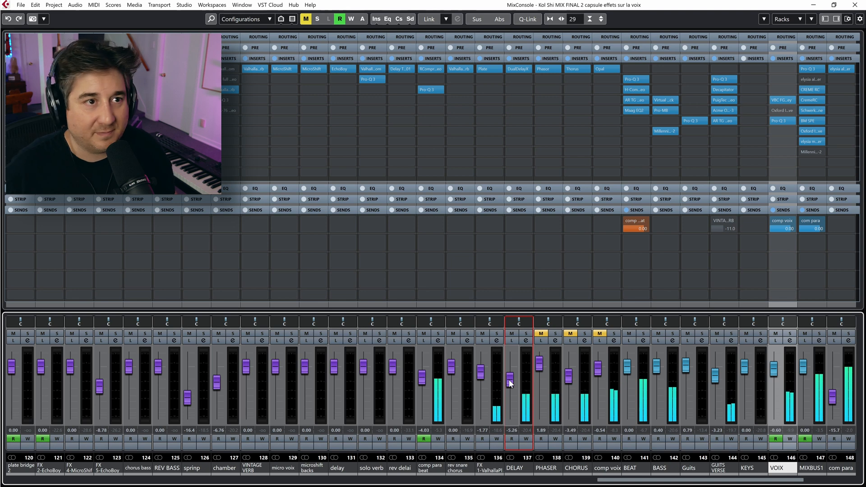
# - Try a 1/8 dotted delay time in the DELAY channel's DualDelayX and return it to 1/4
pyautogui.click(520, 69)
pyautogui.moveTo(489, 66); pyautogui.dragTo(486, 37)
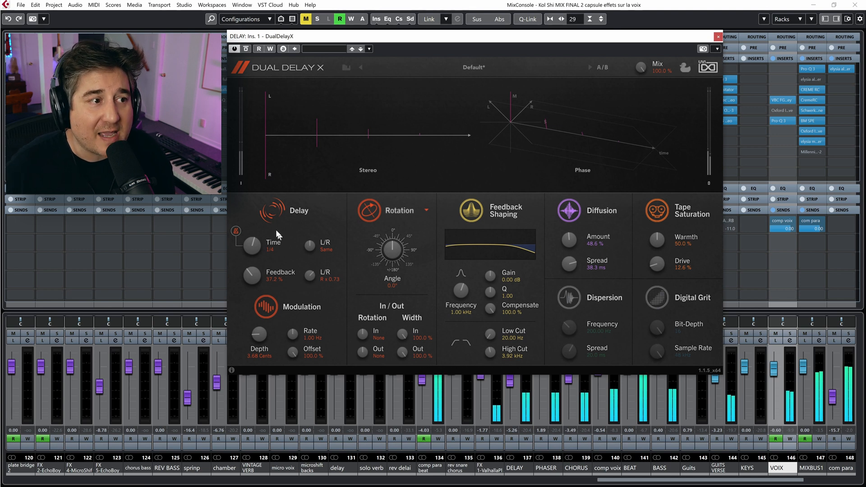
pyautogui.scroll(-1, 251, 247)
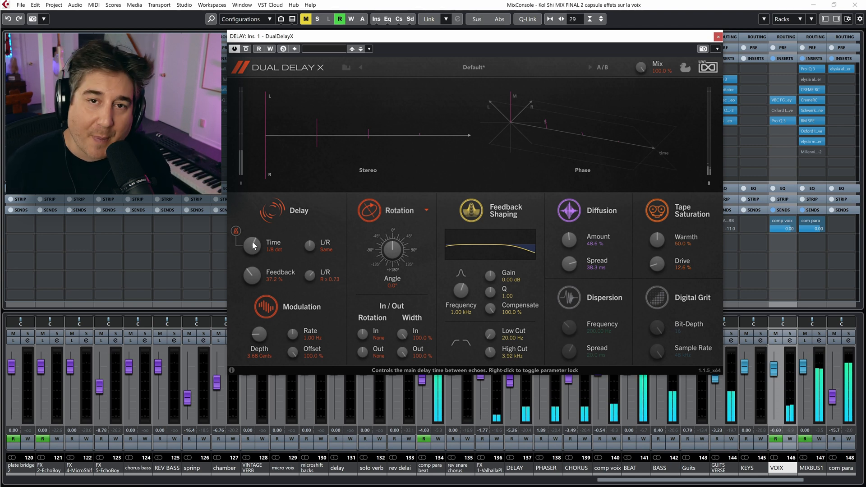
pyautogui.moveTo(251, 248); pyautogui.dragTo(252, 251)
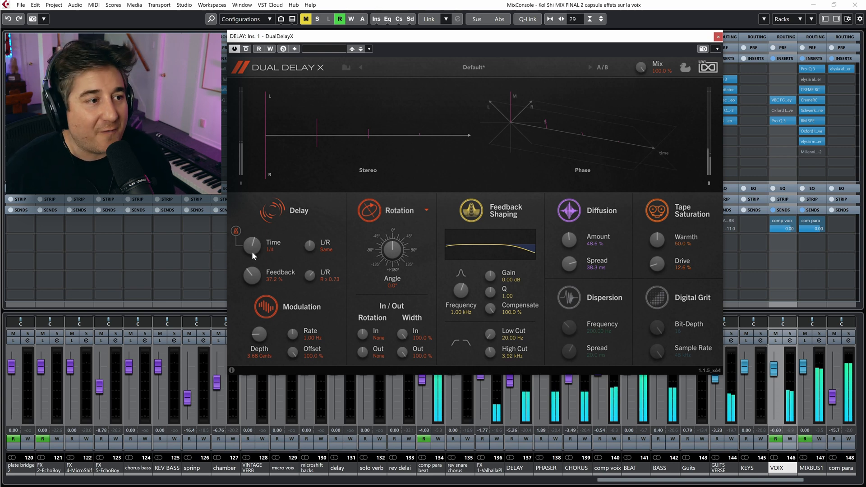
pyautogui.click(719, 37)
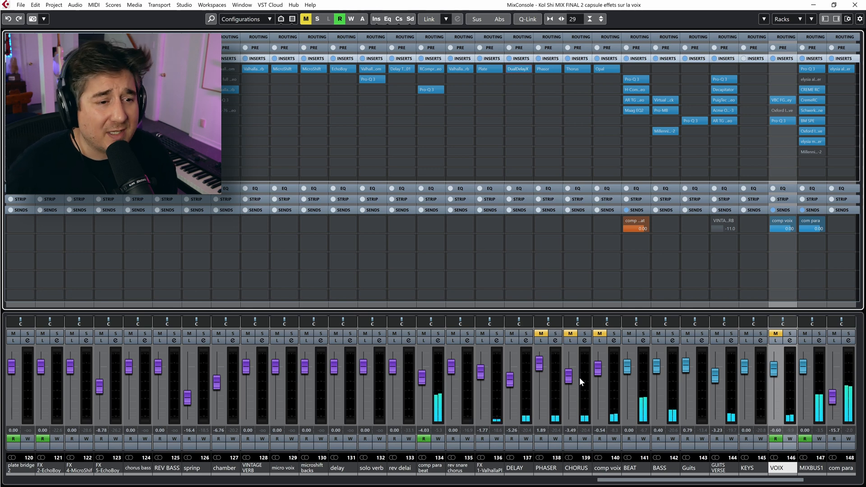
# - Unmute the PHASER channel and play the mix with its Phasor insert open
pyautogui.click(542, 334)
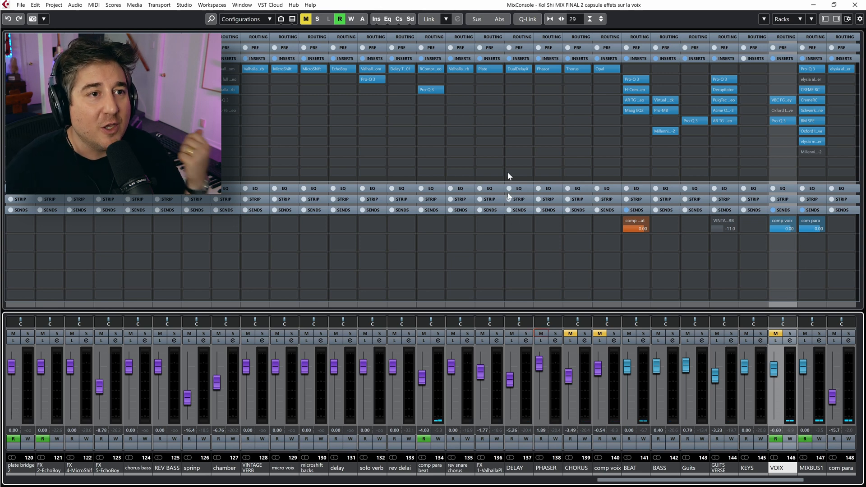
pyautogui.click(549, 70)
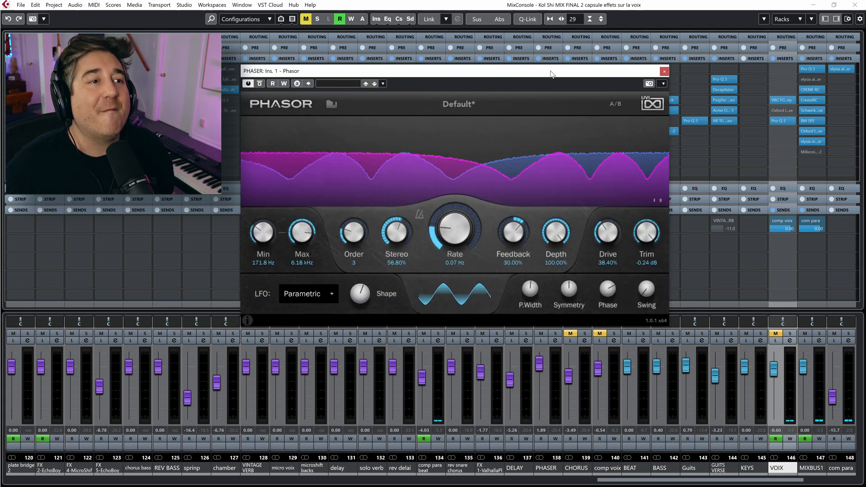
pyautogui.moveTo(474, 73); pyautogui.dragTo(478, 67)
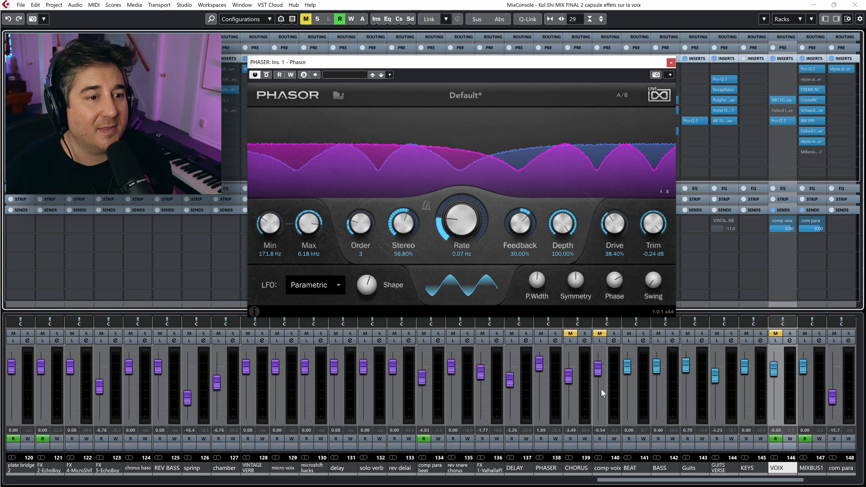
pyautogui.press('space')
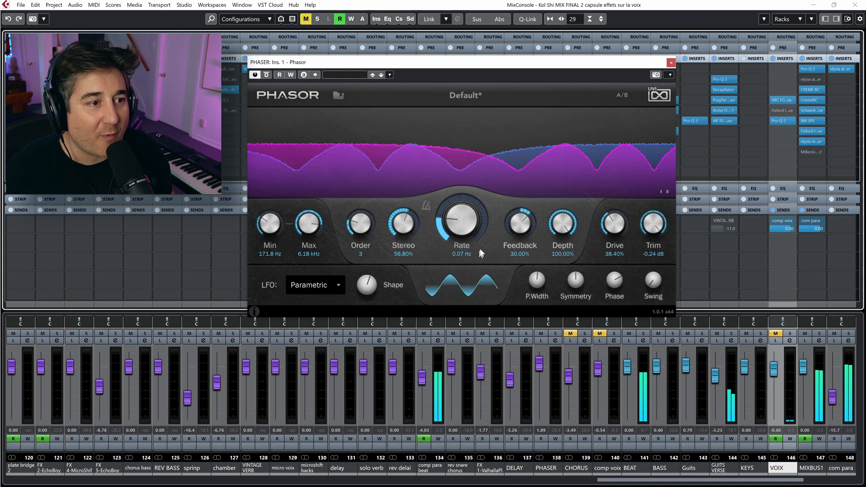
# - Switch on listen for the PHASER channel, compare narrow and wide Stereo spreads in Phasor, and set the spread to 85.40%
pyautogui.moveTo(407, 227); pyautogui.dragTo(403, 200)
pyautogui.click(541, 341)
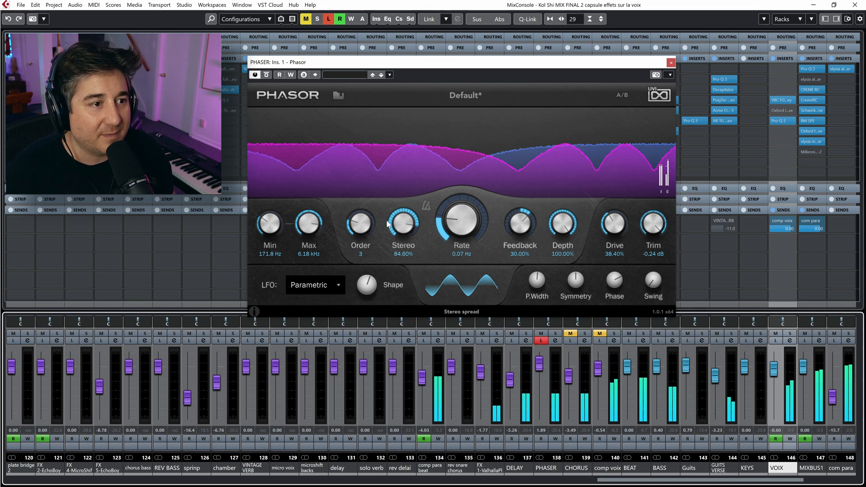
pyautogui.moveTo(406, 225); pyautogui.dragTo(398, 318)
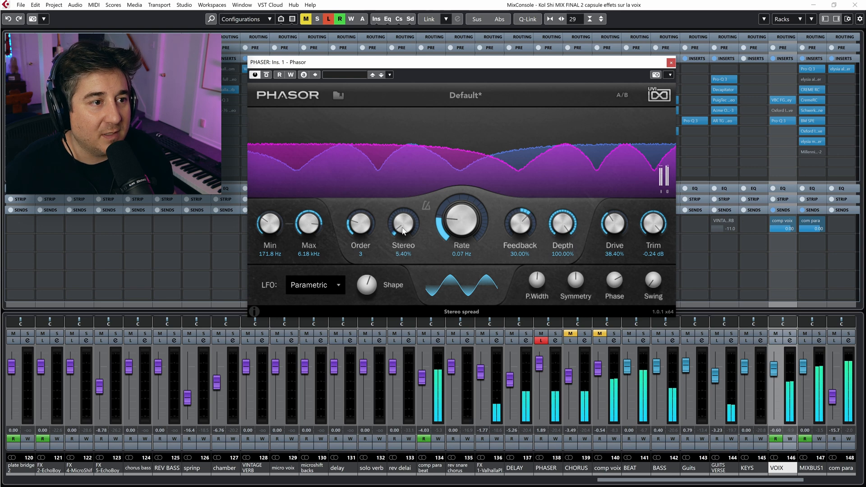
pyautogui.moveTo(403, 232); pyautogui.dragTo(403, 156)
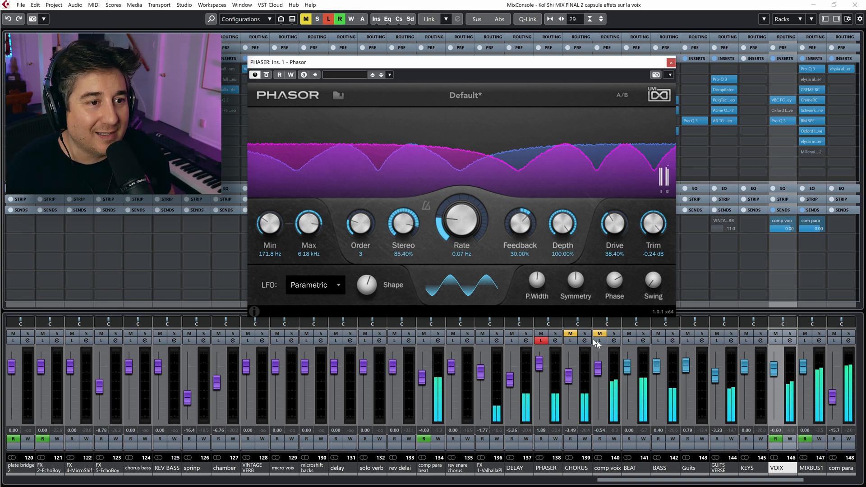
# - Increase Phasor's P.Width slightly, and try a Rate of 3.47 Hz before returning it to 0.07 Hz
pyautogui.moveTo(539, 284); pyautogui.dragTo(541, 276)
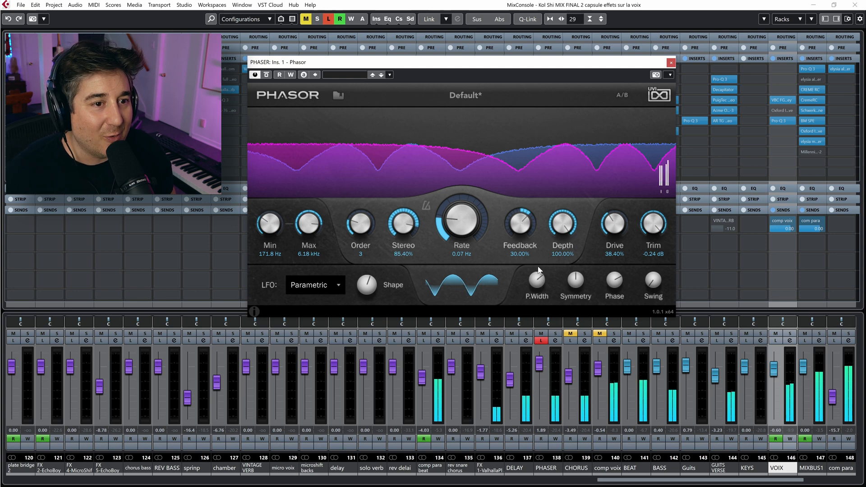
pyautogui.moveTo(464, 218); pyautogui.dragTo(471, 174)
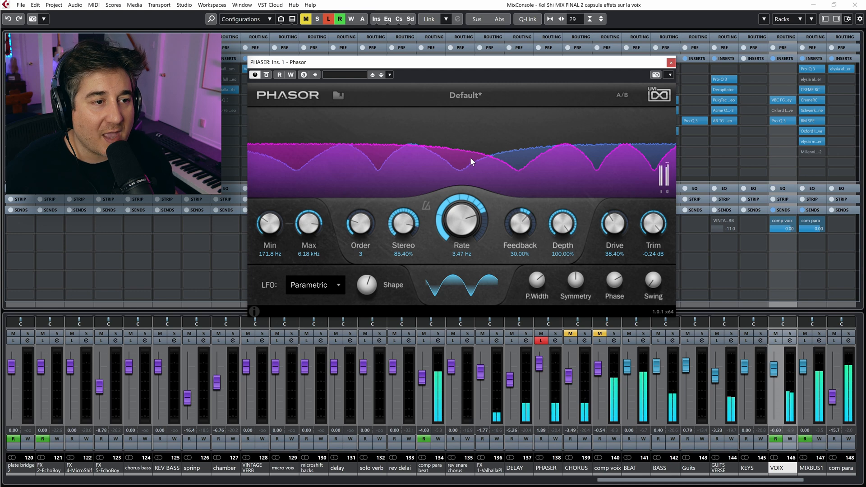
pyautogui.moveTo(462, 220); pyautogui.dragTo(446, 281)
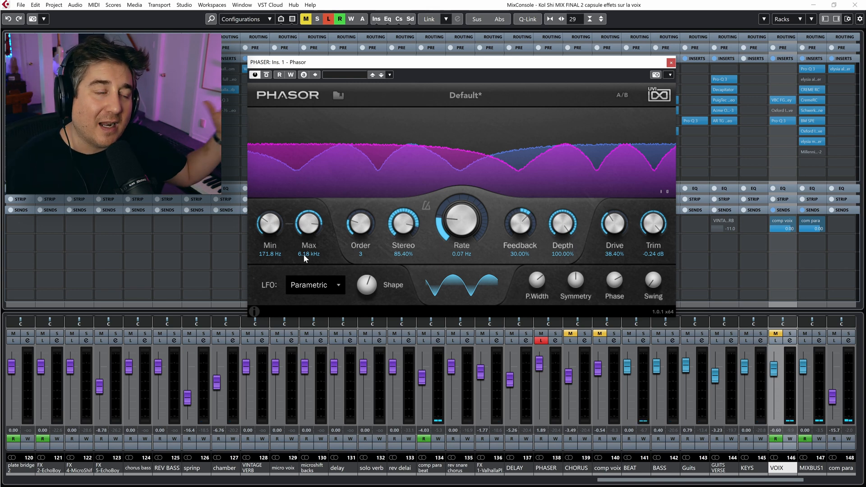
# - Close the Phasor insert and turn off listen on the PHASER channel to hear it in the full mix
pyautogui.click(671, 63)
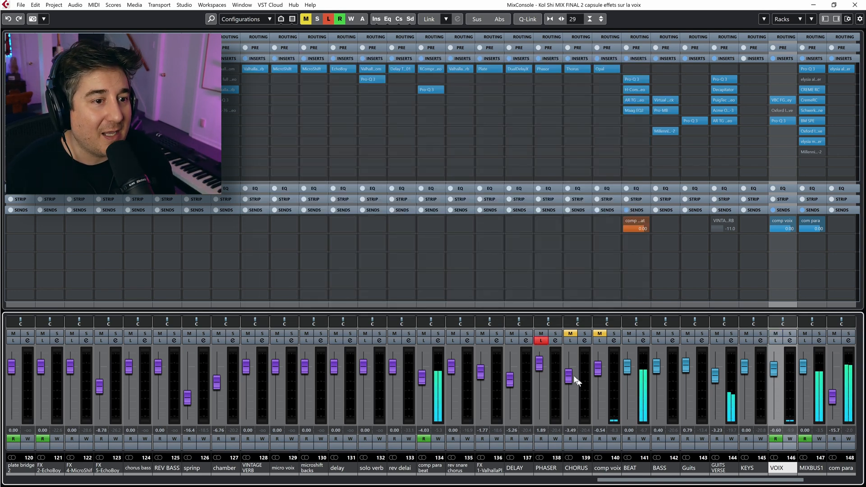
pyautogui.click(544, 342)
pyautogui.click(540, 364)
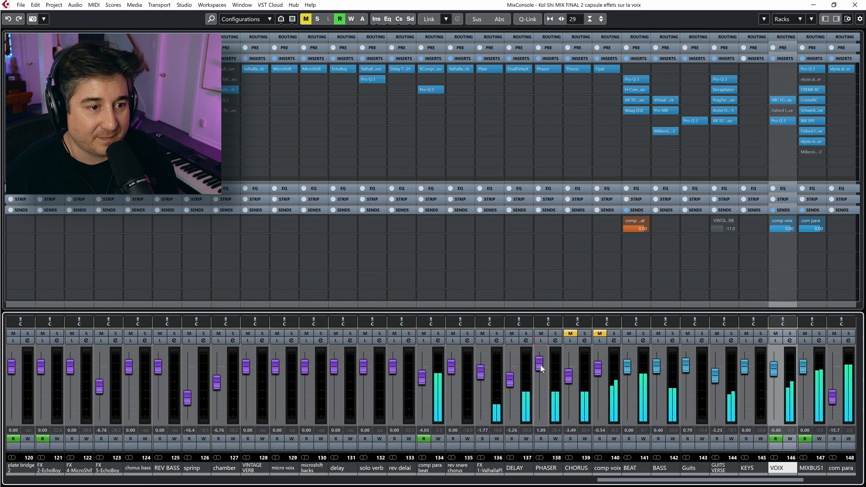
# - Compare the mix with the PHASER fader fully down and back up, and set its level to -2.66 dB with the Phasor insert open
pyautogui.moveTo(541, 368); pyautogui.dragTo(538, 423)
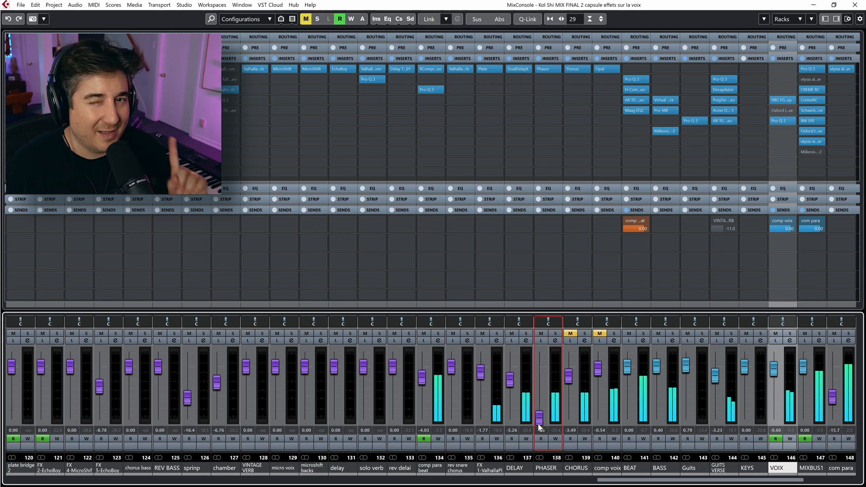
pyautogui.moveTo(541, 423); pyautogui.dragTo(541, 363)
pyautogui.click(547, 69)
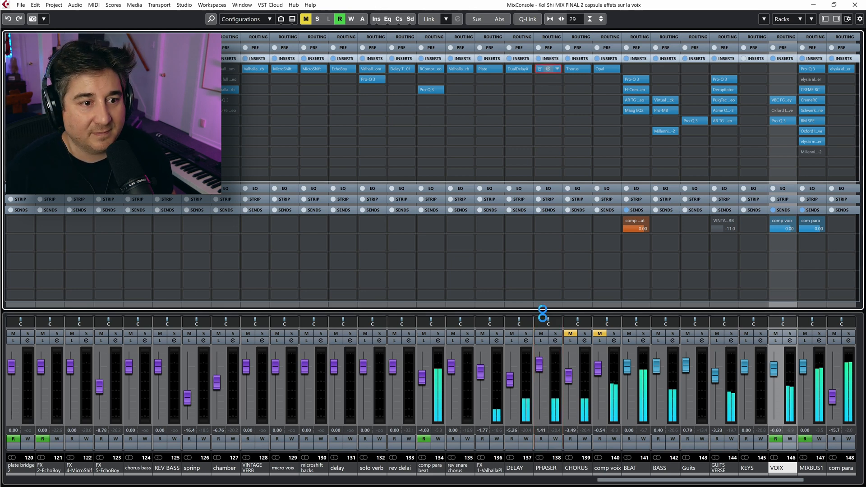
pyautogui.moveTo(539, 363)
pyautogui.mouseDown()
pyautogui.moveTo(543, 355)
pyautogui.moveTo(541, 374)
pyautogui.mouseUp()
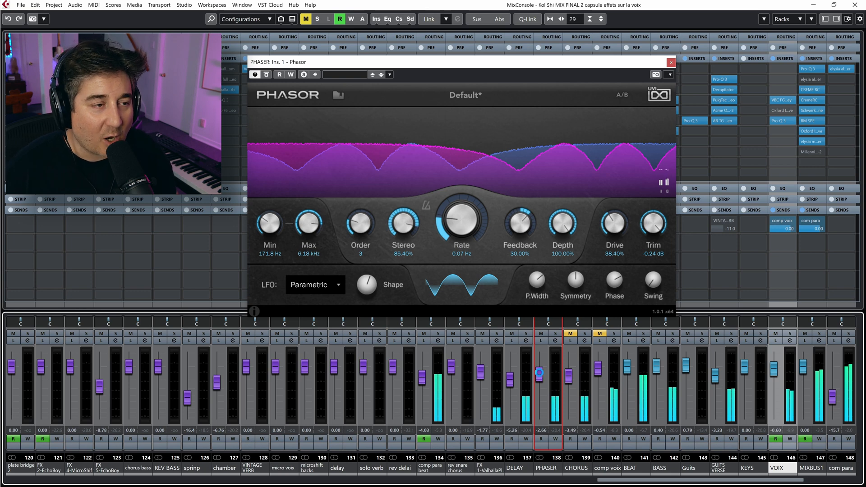
# - Play the mix with the VOIX channel unmuted, and set Phasor's Stereo spread to 59.40% and the PHASER level to -3.45 dB
pyautogui.press('space')
pyautogui.press('m')
pyautogui.press('space')
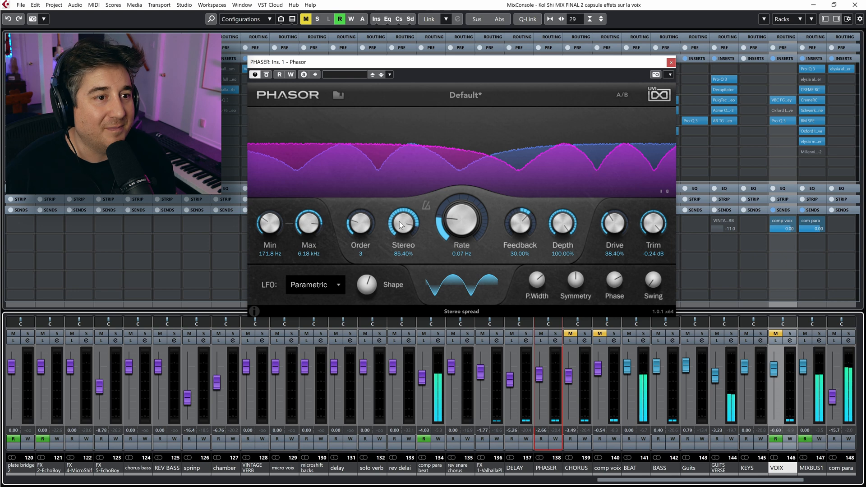
pyautogui.press('m')
pyautogui.moveTo(400, 223); pyautogui.dragTo(399, 231)
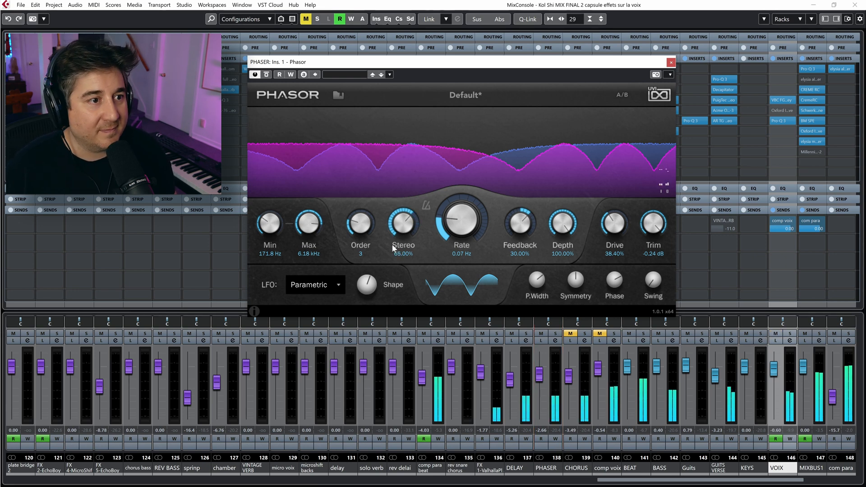
pyautogui.moveTo(391, 246); pyautogui.dragTo(392, 250)
pyautogui.moveTo(535, 375); pyautogui.dragTo(536, 377)
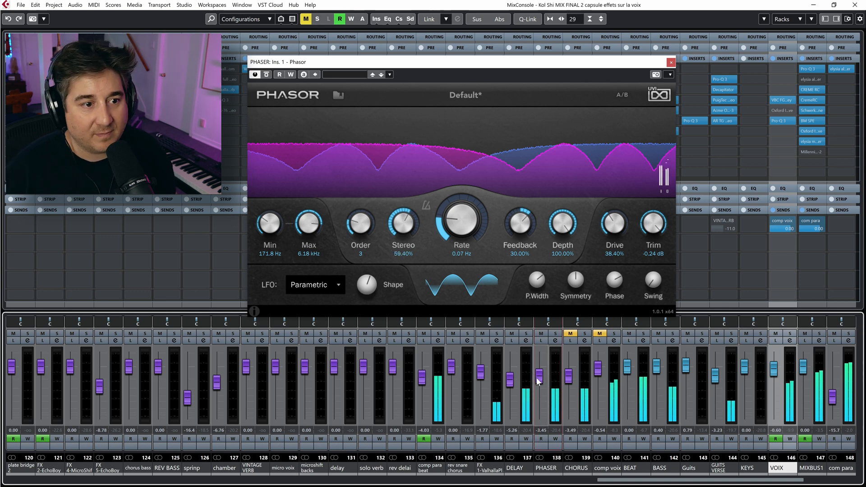
# - Mute the PHASER channel and unmute CHORUS, replacing the open Phasor window with CHORUS's Thorus insert
pyautogui.click(543, 335)
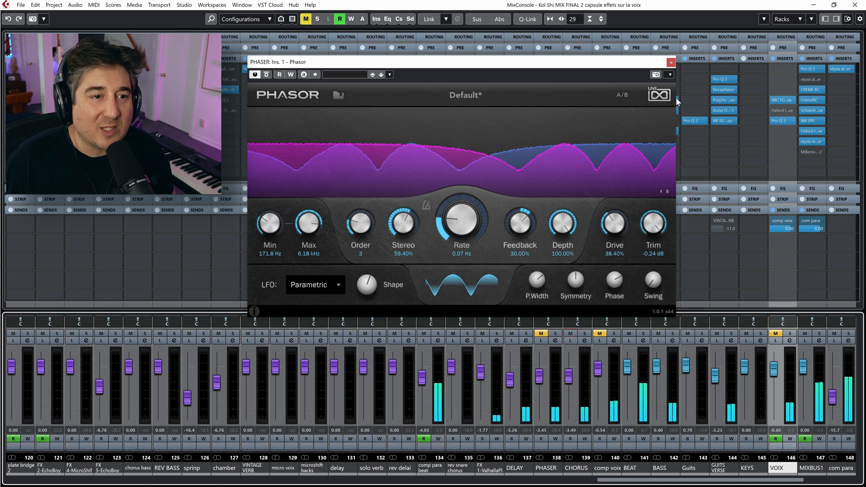
pyautogui.click(672, 62)
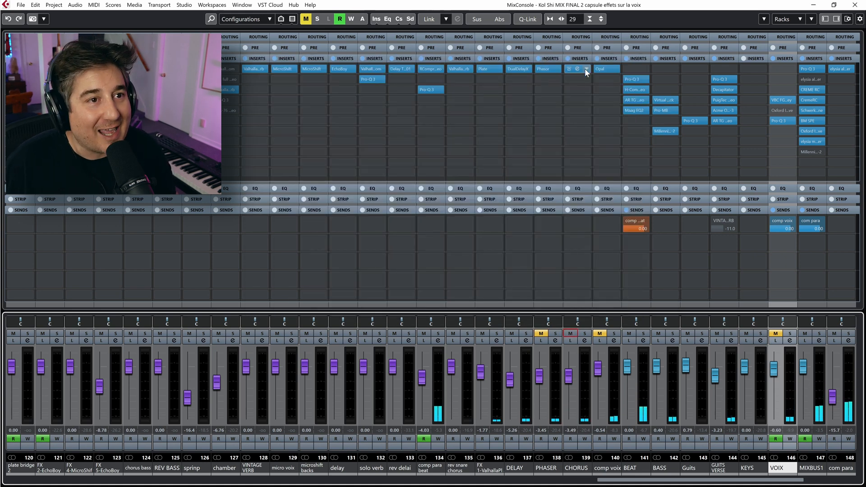
pyautogui.click(583, 69)
pyautogui.click(554, 67)
pyautogui.click(577, 69)
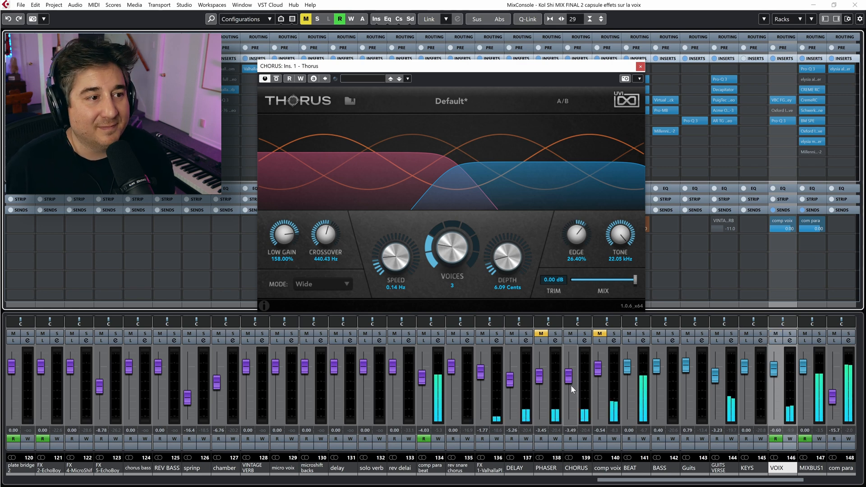
# - Audition the CHORUS channel with listen at a raised level, and balance it in the full mix at -1.44 dB
pyautogui.moveTo(569, 379)
pyautogui.mouseDown()
pyautogui.moveTo(572, 356)
pyautogui.moveTo(569, 365)
pyautogui.mouseUp()
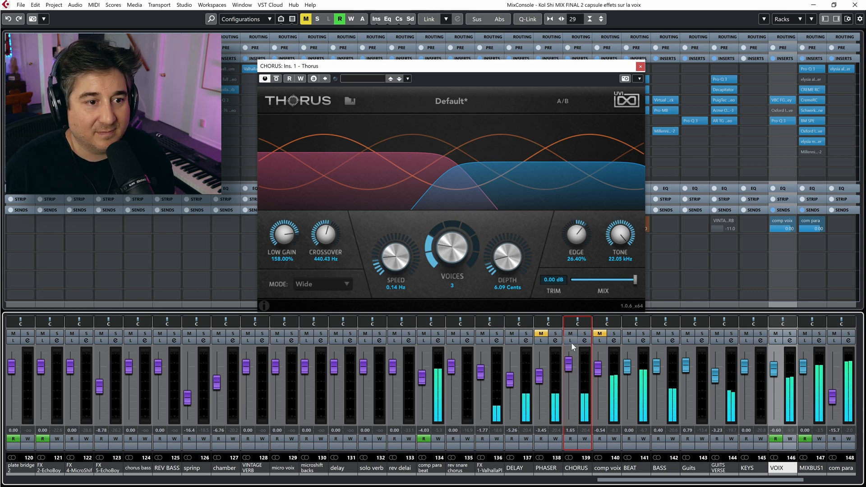
pyautogui.click(571, 341)
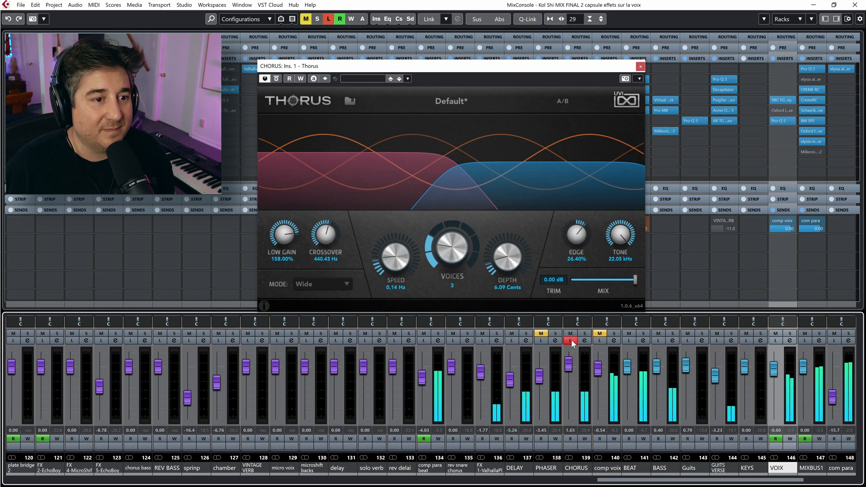
pyautogui.moveTo(572, 362); pyautogui.dragTo(571, 366)
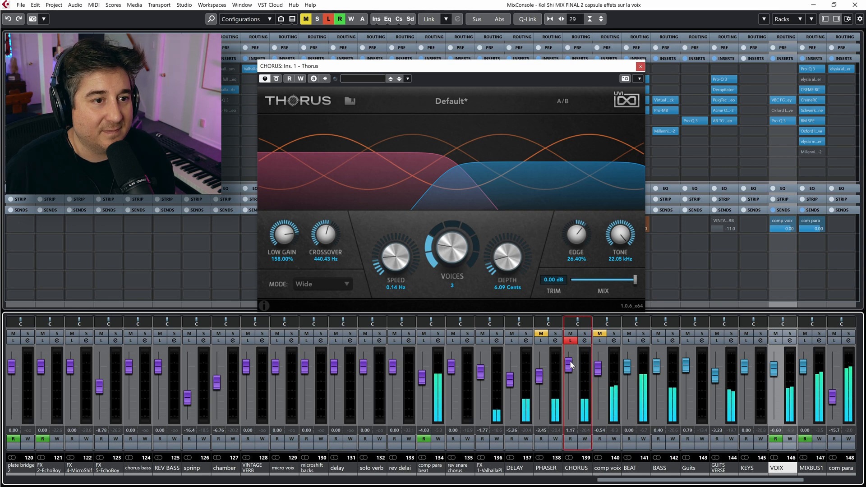
pyautogui.click(492, 294)
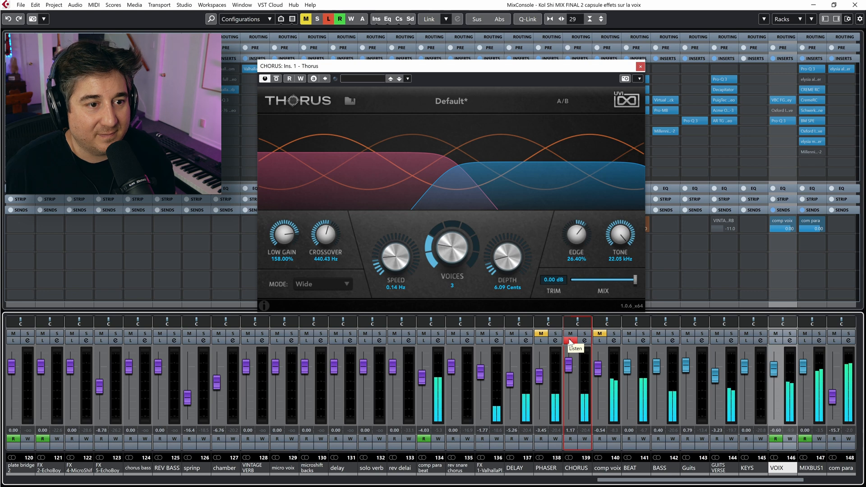
pyautogui.click(569, 341)
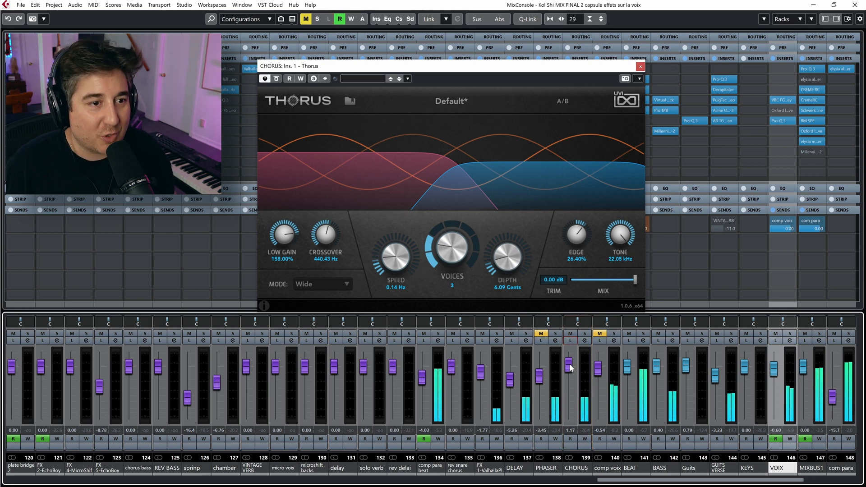
pyautogui.moveTo(570, 366)
pyautogui.mouseDown()
pyautogui.moveTo(573, 419)
pyautogui.moveTo(571, 370)
pyautogui.mouseUp()
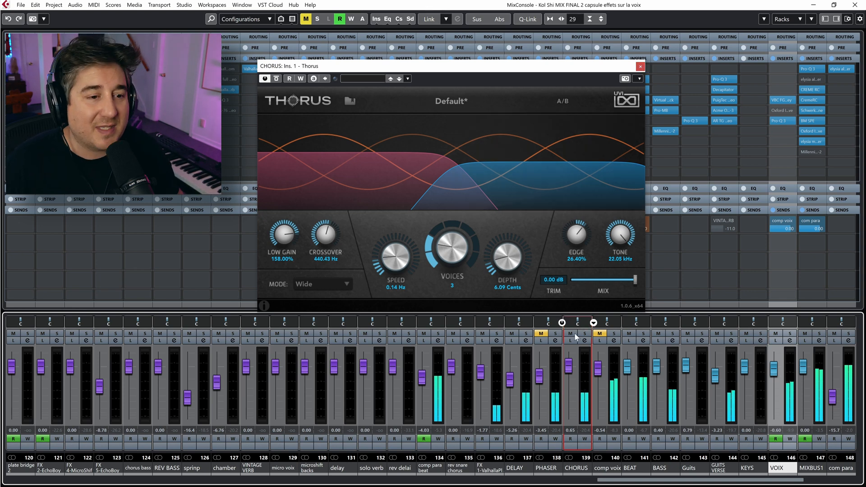
pyautogui.moveTo(570, 369); pyautogui.dragTo(568, 375)
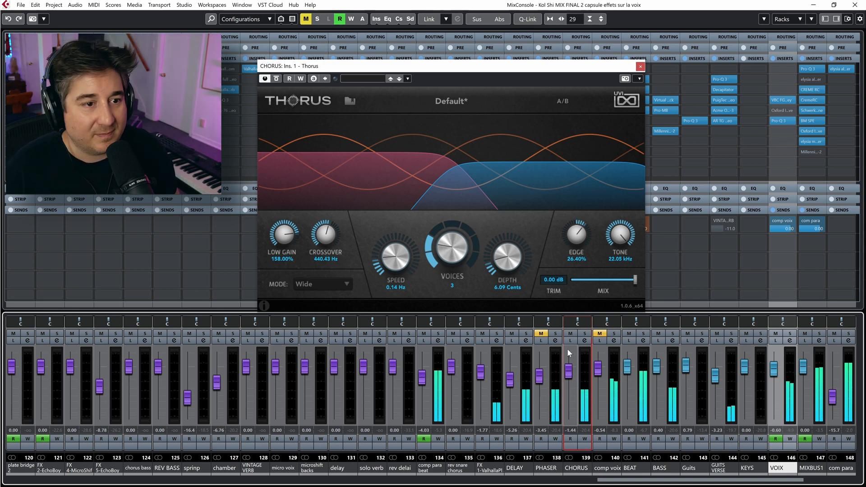
# - Mute the CHORUS channel, unmute PHASER, and close the Thorus insert
pyautogui.click(571, 334)
pyautogui.click(541, 333)
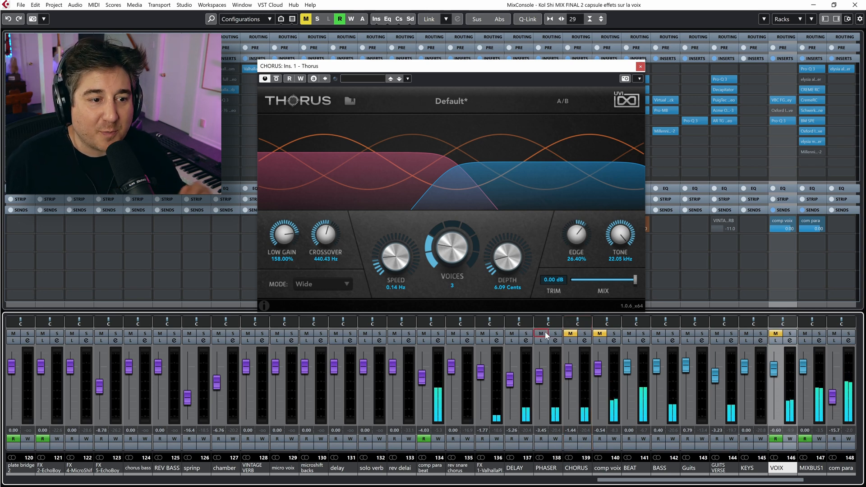
pyautogui.click(641, 66)
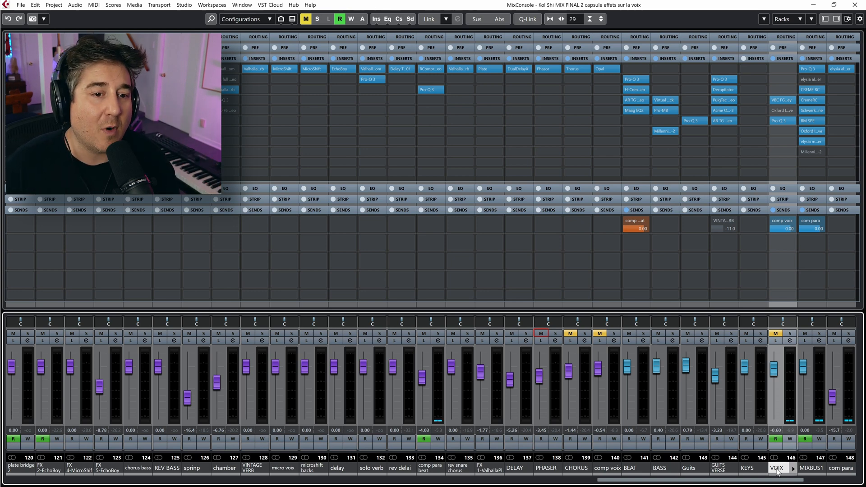
# - Solo the VOIX group channel briefly to show the channels linked to it, and clear the solo
pyautogui.moveTo(772, 482); pyautogui.dragTo(792, 486)
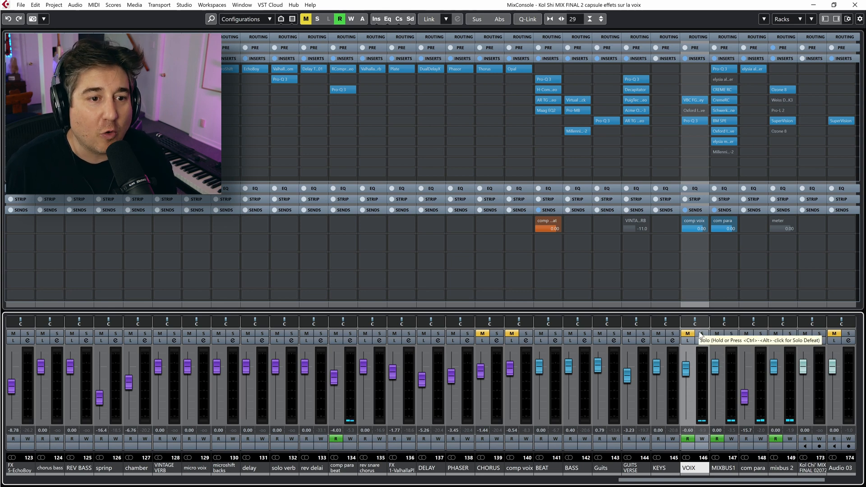
pyautogui.click(701, 334)
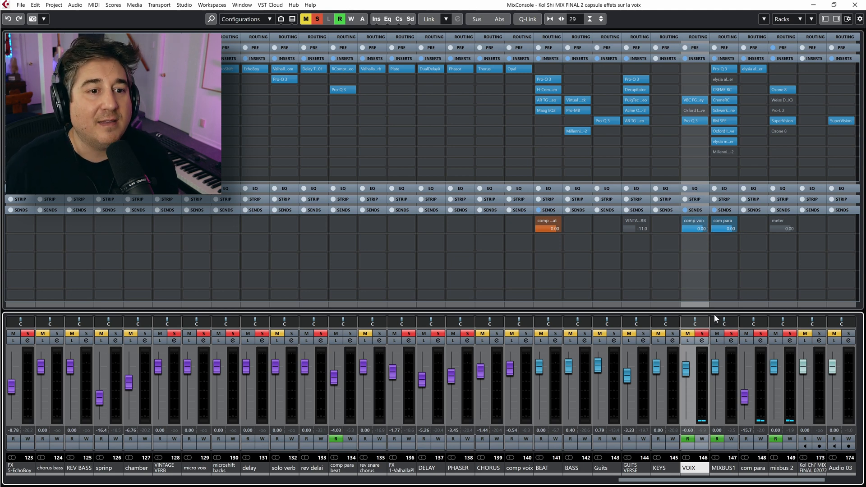
pyautogui.click(703, 335)
# - Play the mix with the comp voix channel unmuted and listen switched on, and examine the settings of its Opal insert
pyautogui.click(518, 69)
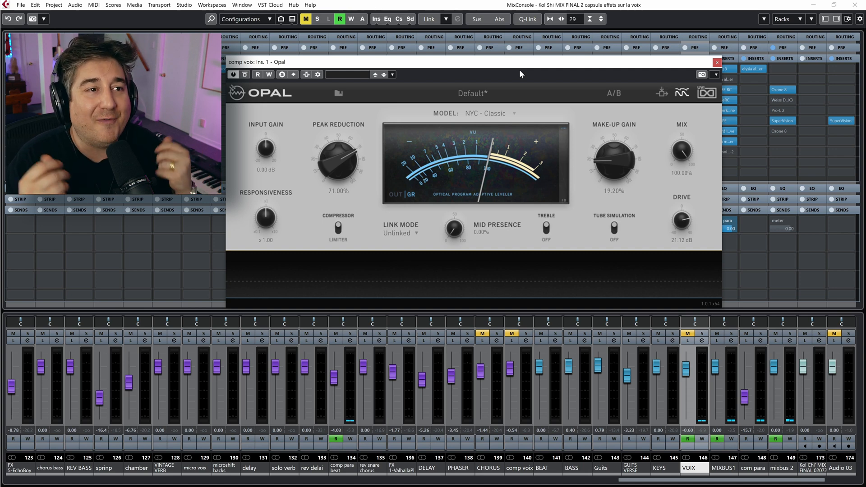
pyautogui.click(717, 63)
pyautogui.press('space')
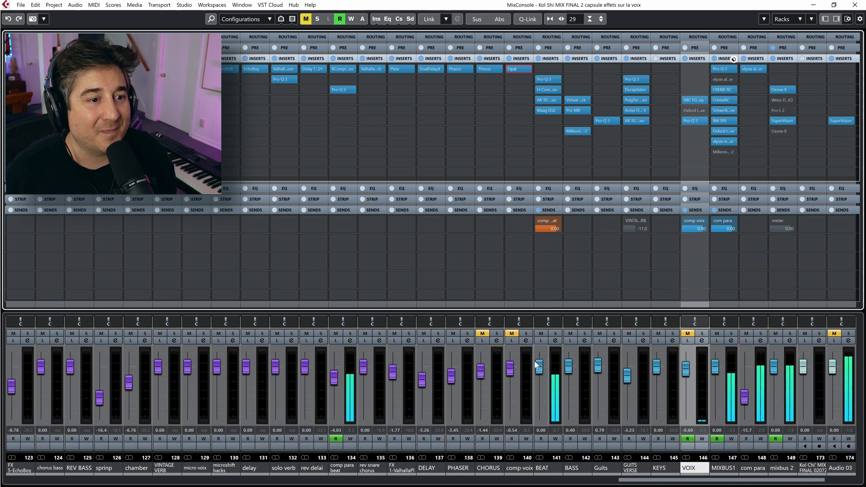
pyautogui.click(514, 334)
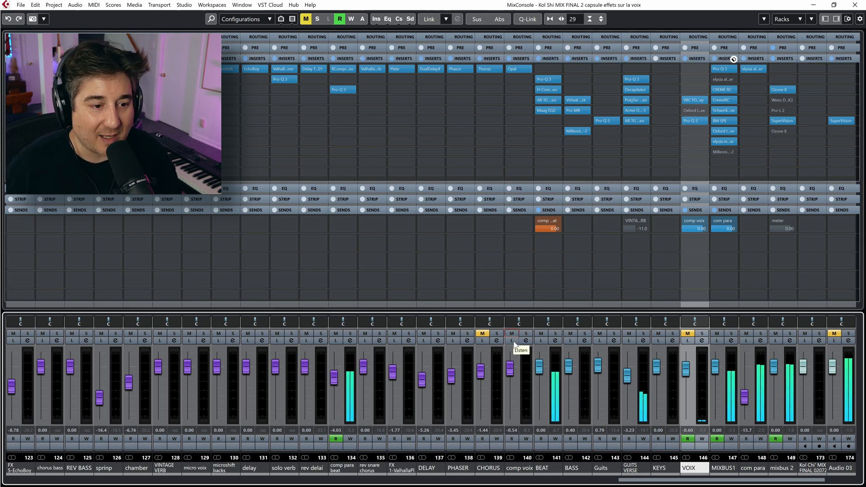
pyautogui.click(512, 341)
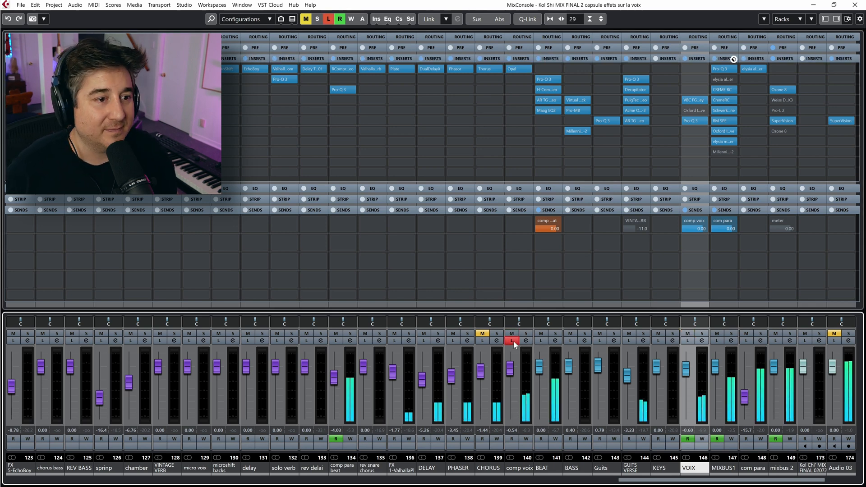
pyautogui.click(521, 70)
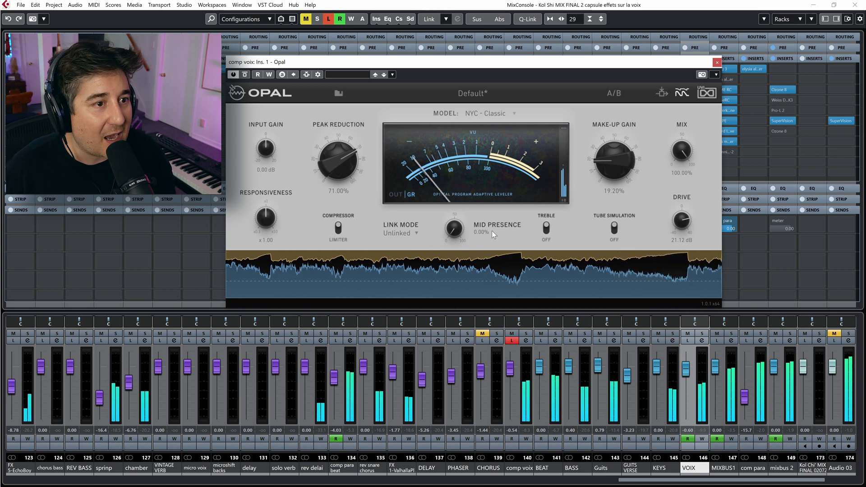
pyautogui.moveTo(458, 225); pyautogui.dragTo(449, 361)
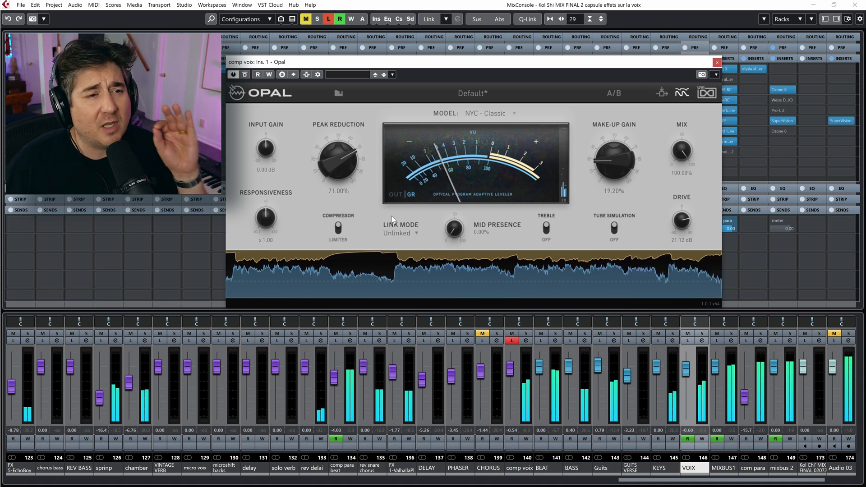
# - Turn off listen on the comp voix channel, pull its fader fully down, and bring it gradually up to 0.65 dB
pyautogui.click(512, 341)
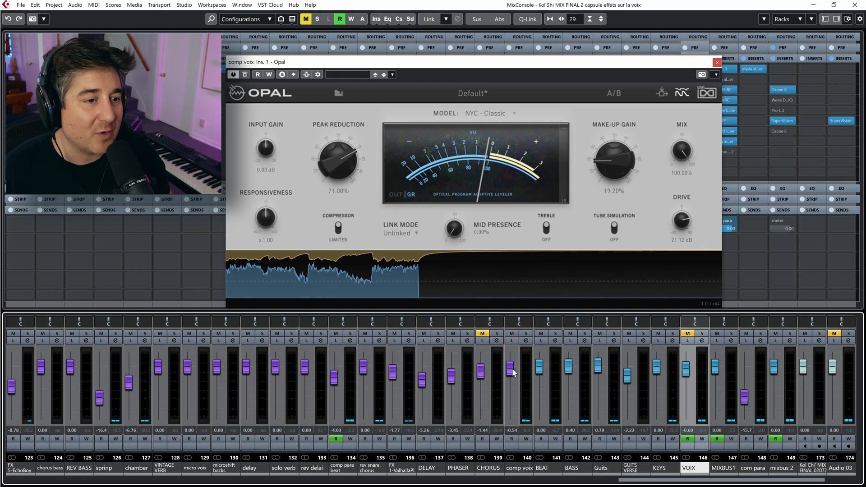
pyautogui.moveTo(511, 369); pyautogui.dragTo(516, 423)
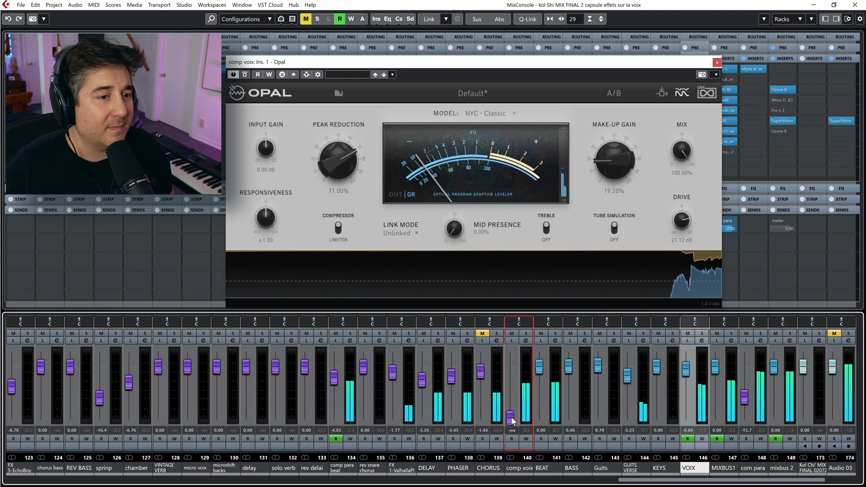
pyautogui.moveTo(513, 420); pyautogui.dragTo(513, 369)
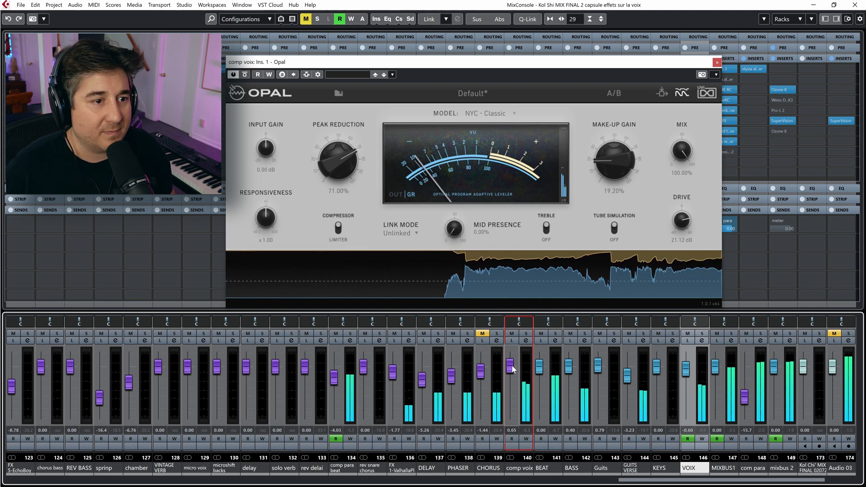
# - Compare the vocal with comp voix muted and unmuted, and set the channel's level to -0.66 dB, leaving it unmuted
pyautogui.click(512, 335)
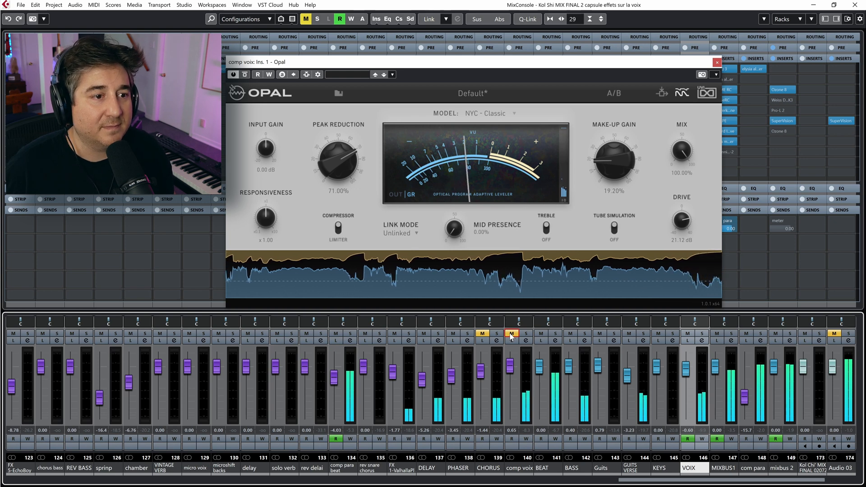
pyautogui.click(512, 334)
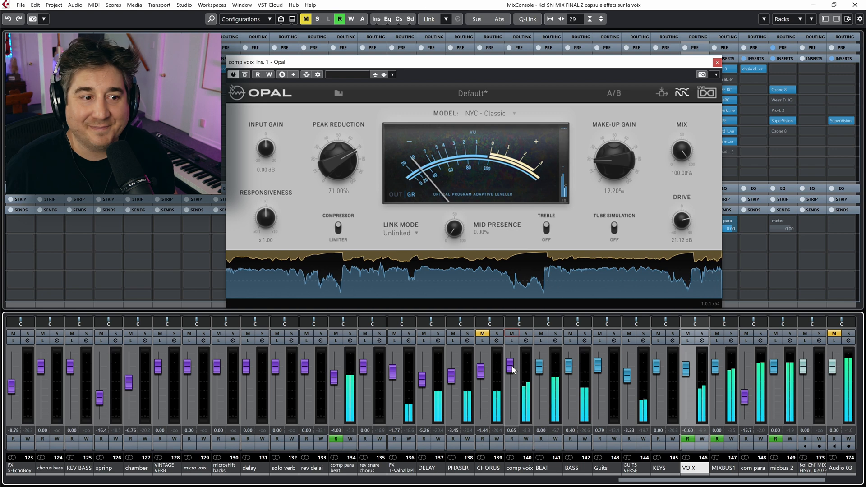
pyautogui.moveTo(513, 370); pyautogui.dragTo(512, 370)
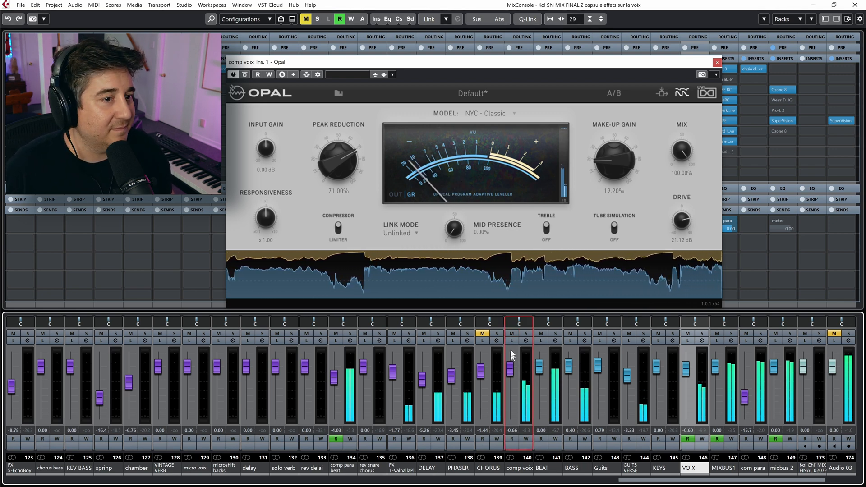
pyautogui.click(512, 334)
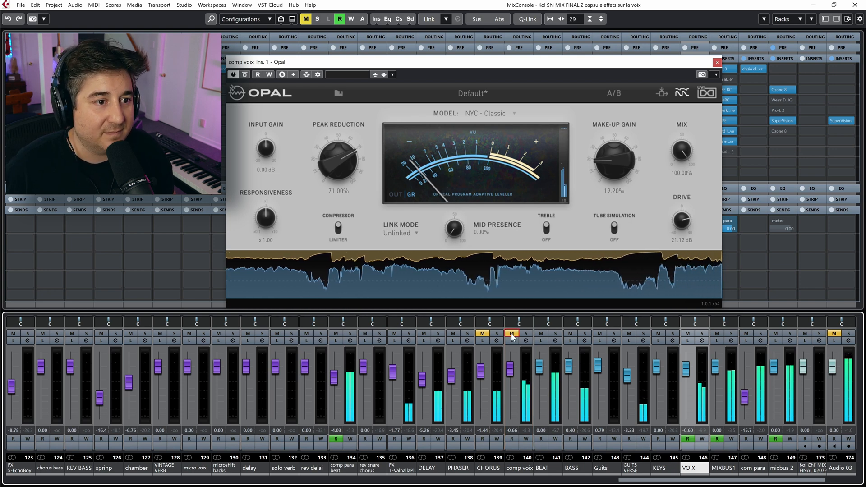
pyautogui.click(512, 334)
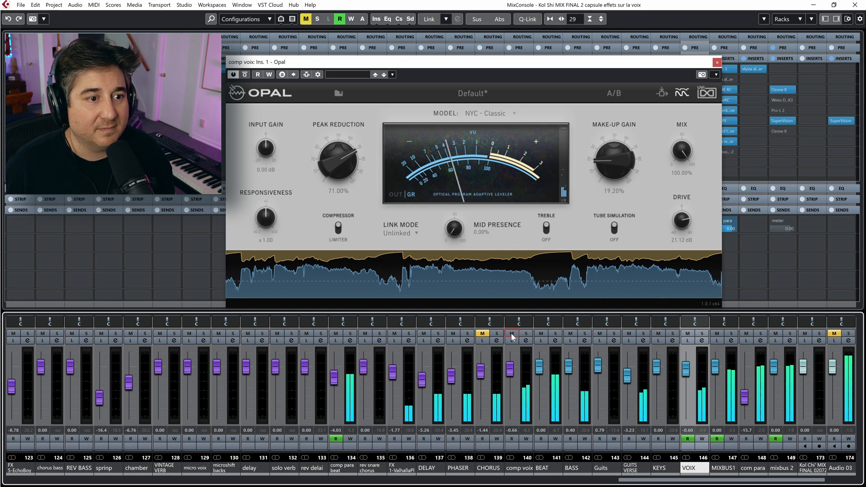